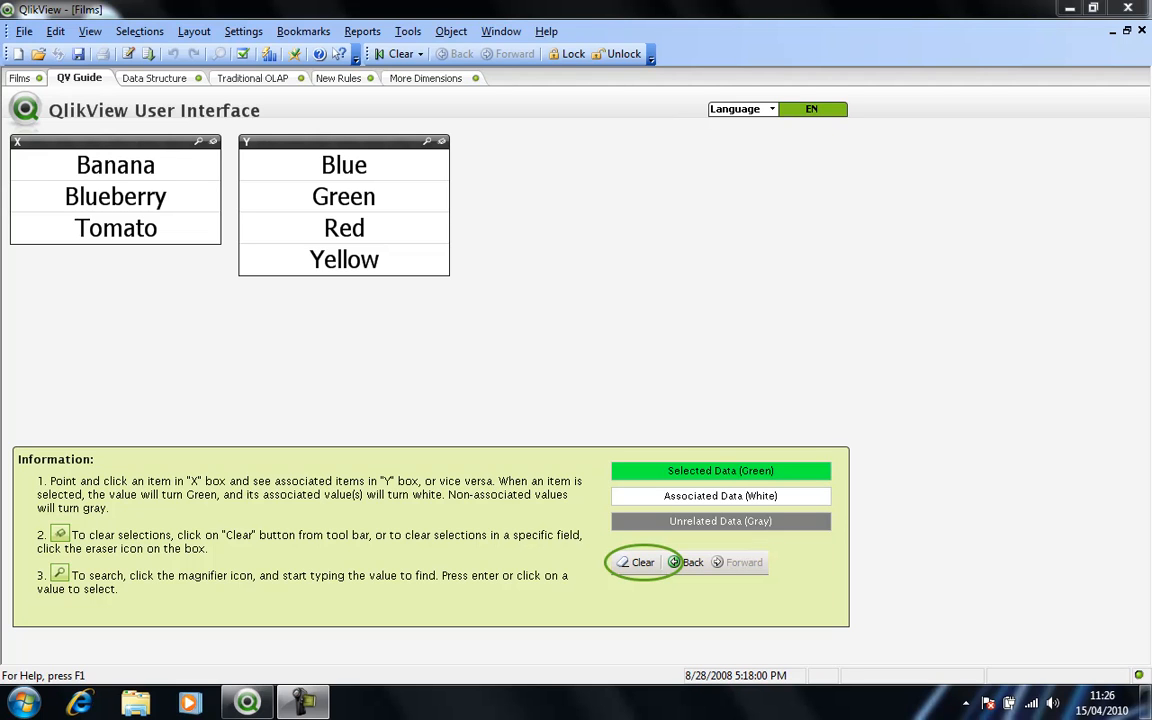
Step: Select Banana to see its colours, then Blue so Blueberry shows as its only fruit
{"action": "left_click", "coordinate": [115, 165]}
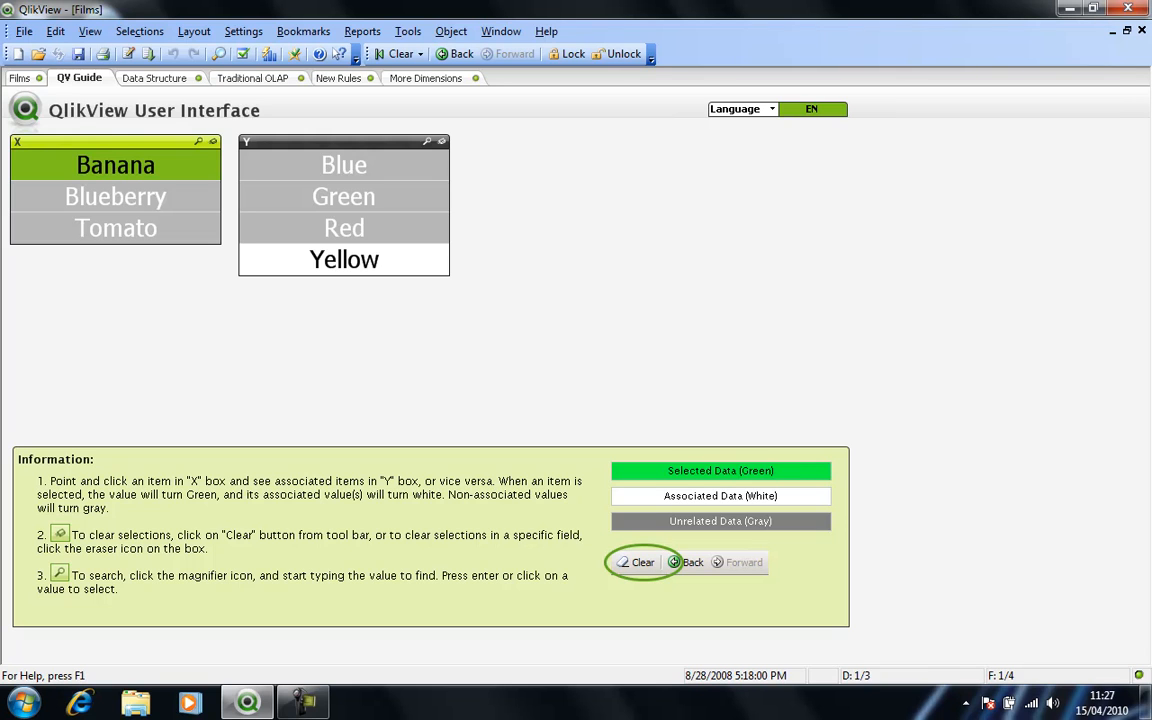
{"action": "left_click", "coordinate": [344, 165]}
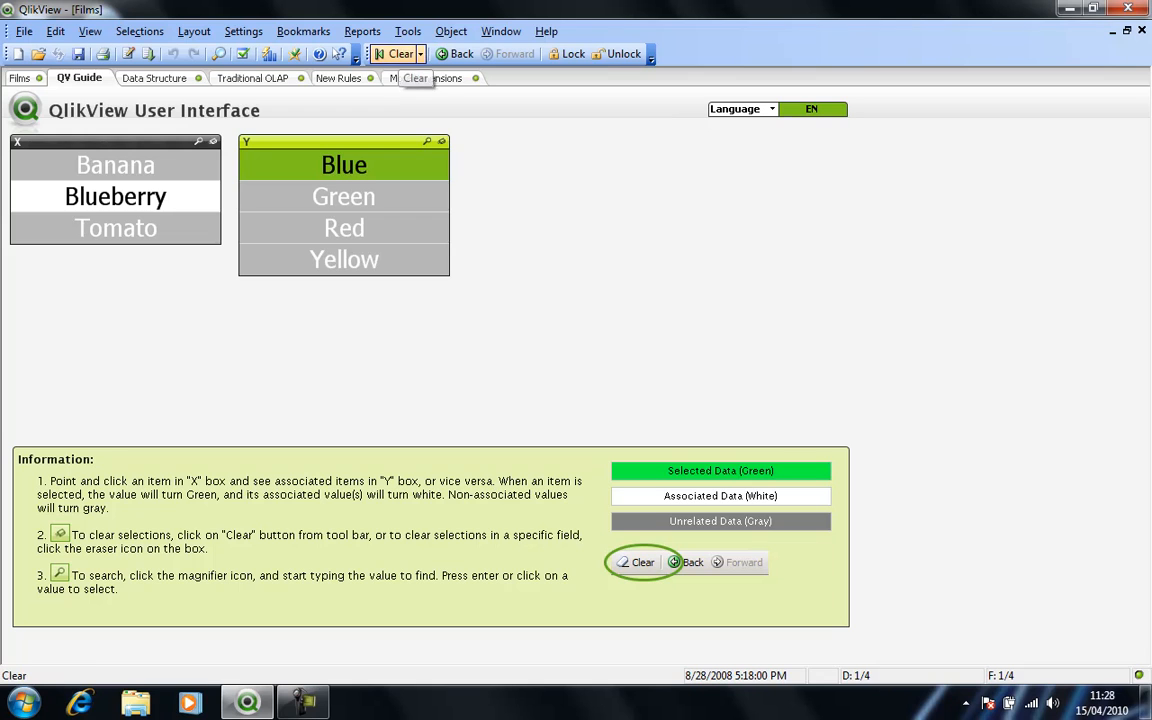
Step: Clear selections, try Green to see matching fruits, clear again and go to the New Rules sheet
{"action": "left_click", "coordinate": [400, 53]}
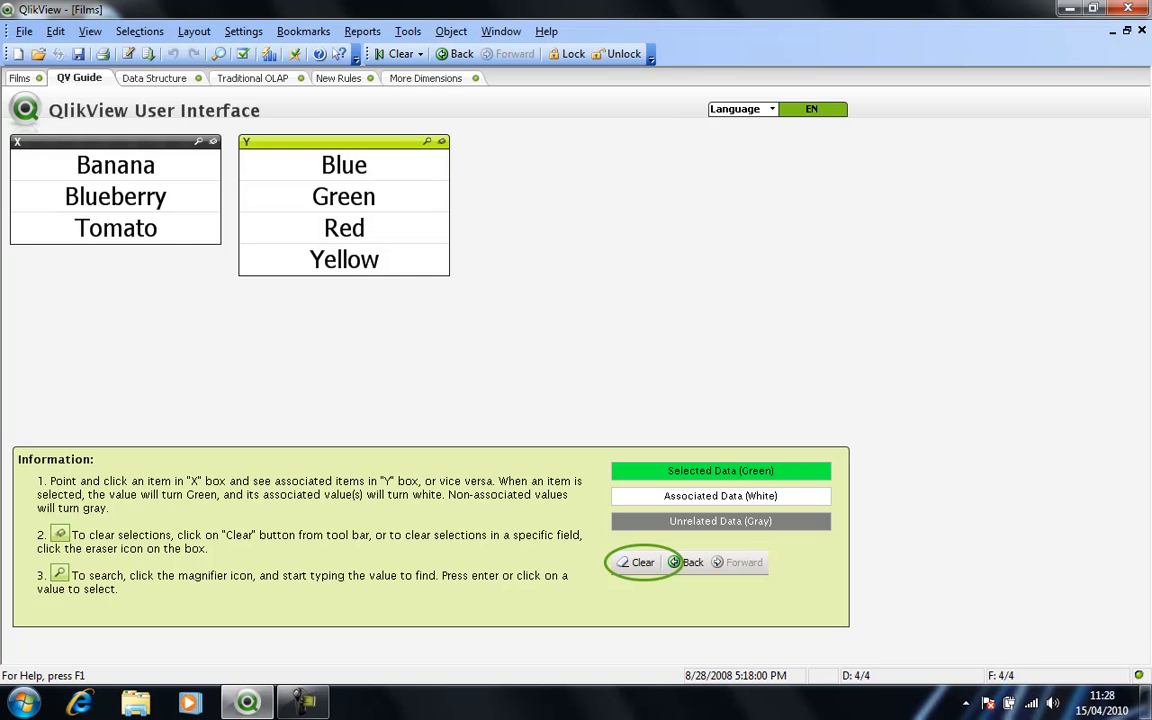
{"action": "left_click", "coordinate": [343, 196]}
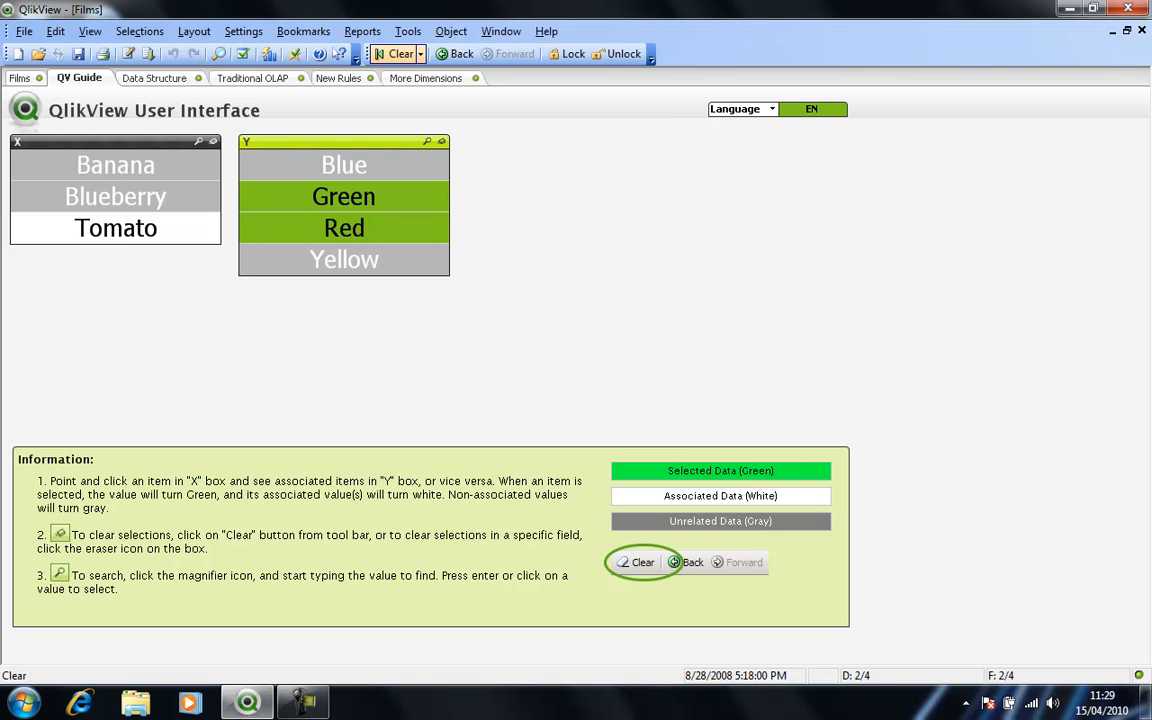
{"action": "left_click", "coordinate": [400, 53]}
{"action": "left_click", "coordinate": [338, 78]}
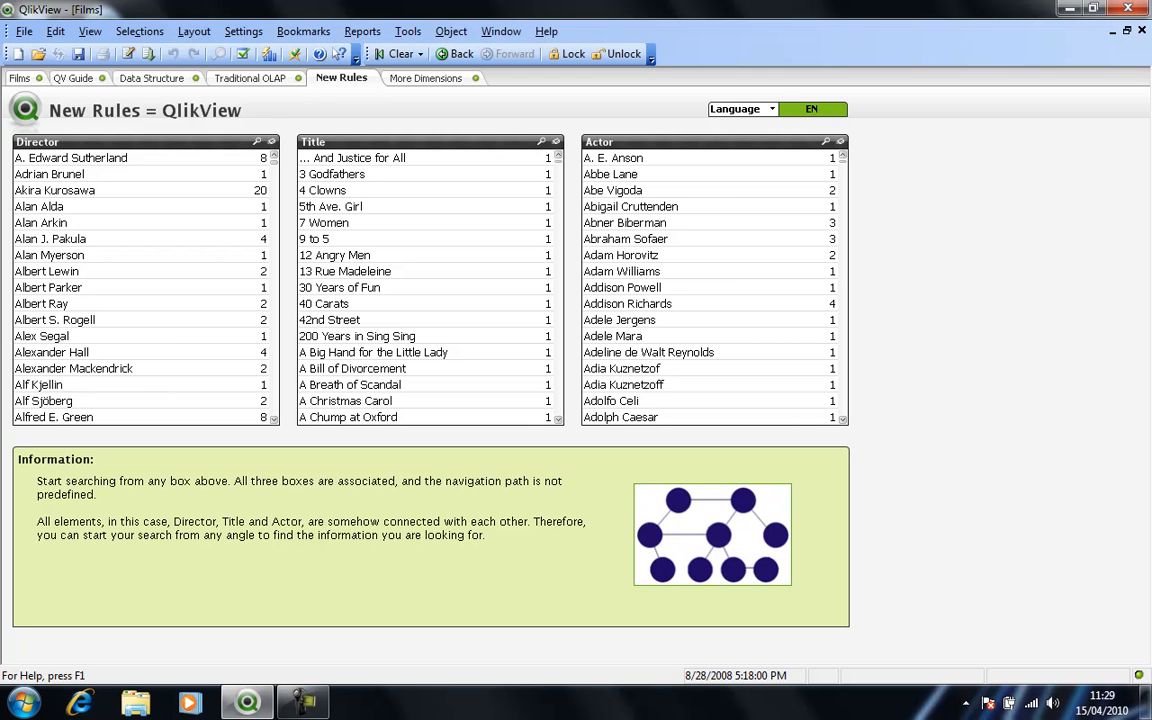
Step: Select the title 3 Godfathers, associating director John Ford and its eight actors
{"action": "left_click", "coordinate": [340, 174]}
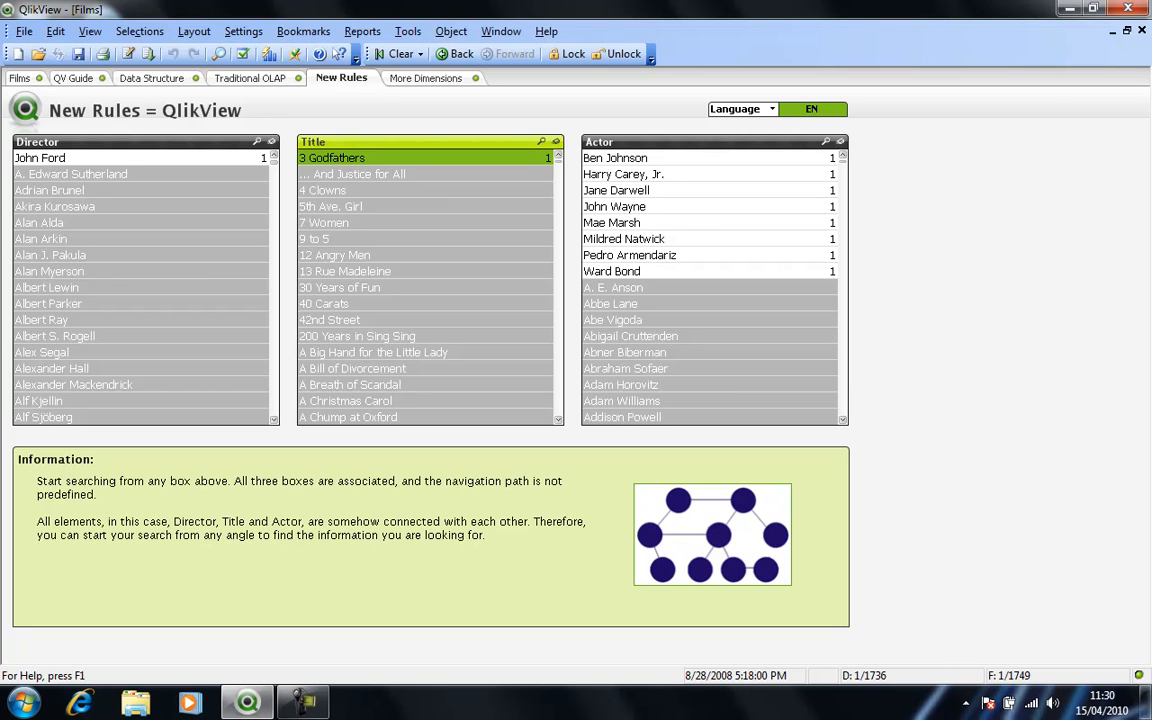
Step: Select actor John Wayne and drop the title selection, leaving his 25 films and directors
{"action": "left_click", "coordinate": [615, 206]}
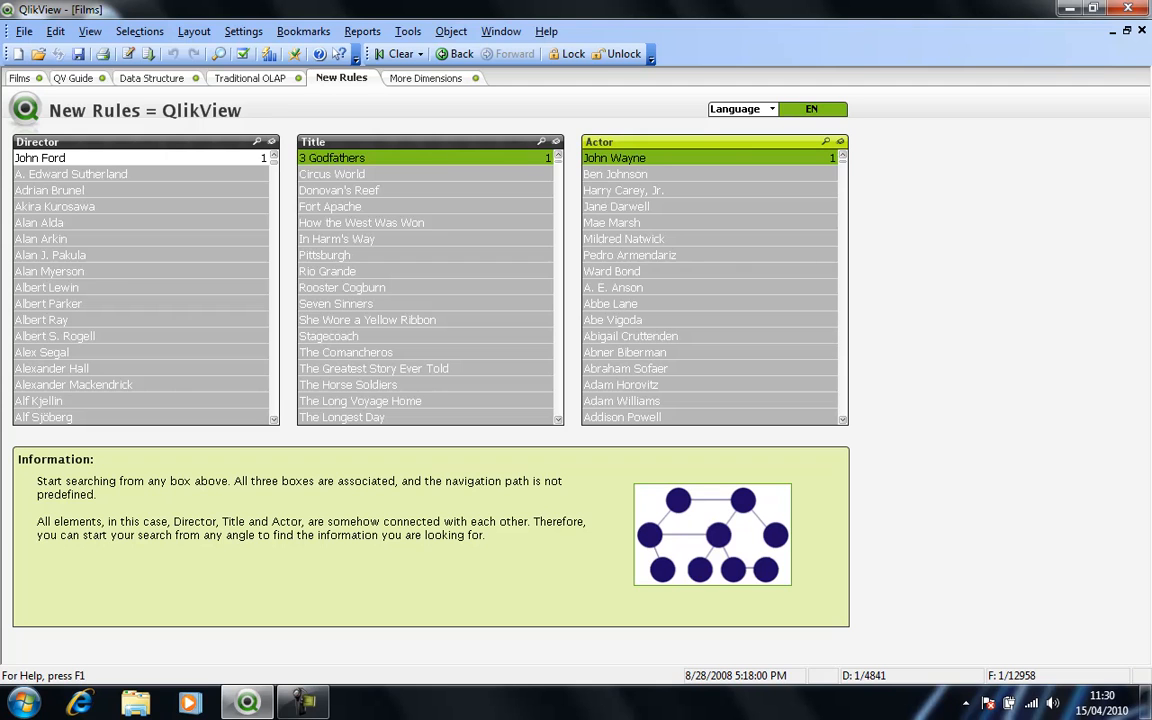
{"action": "key", "text": "ctrl+shift+d"}
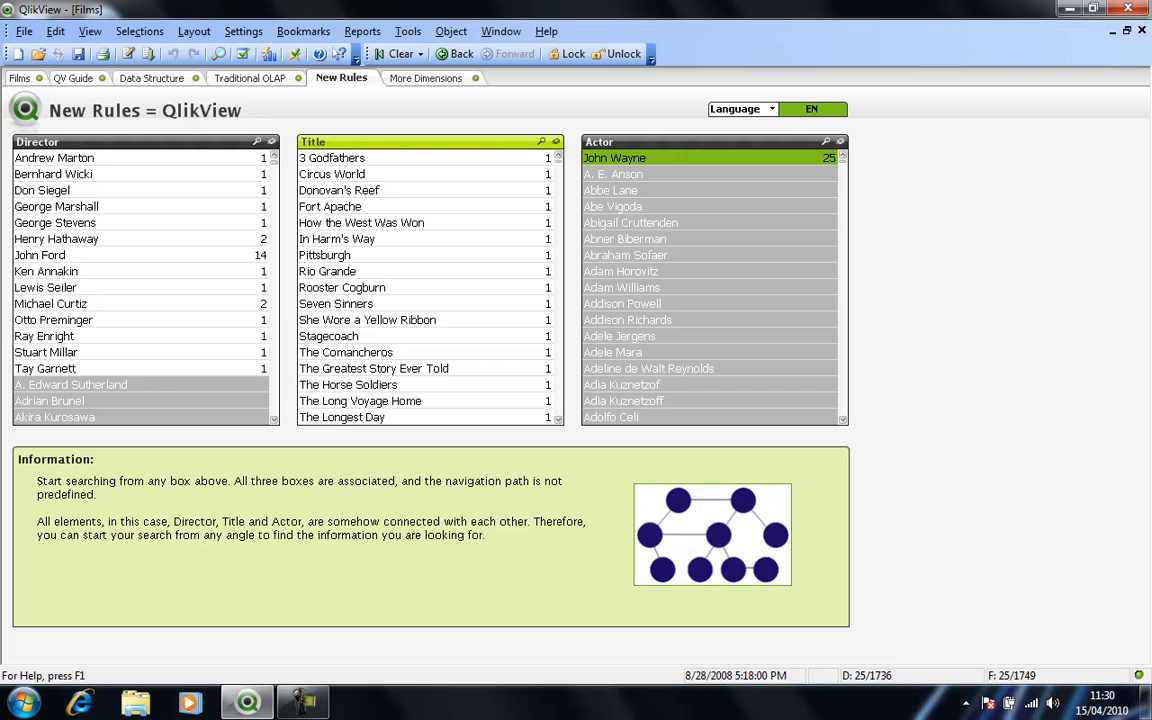
{"action": "scroll", "coordinate": [430, 300], "scroll_direction": "down", "scroll_amount": 5}
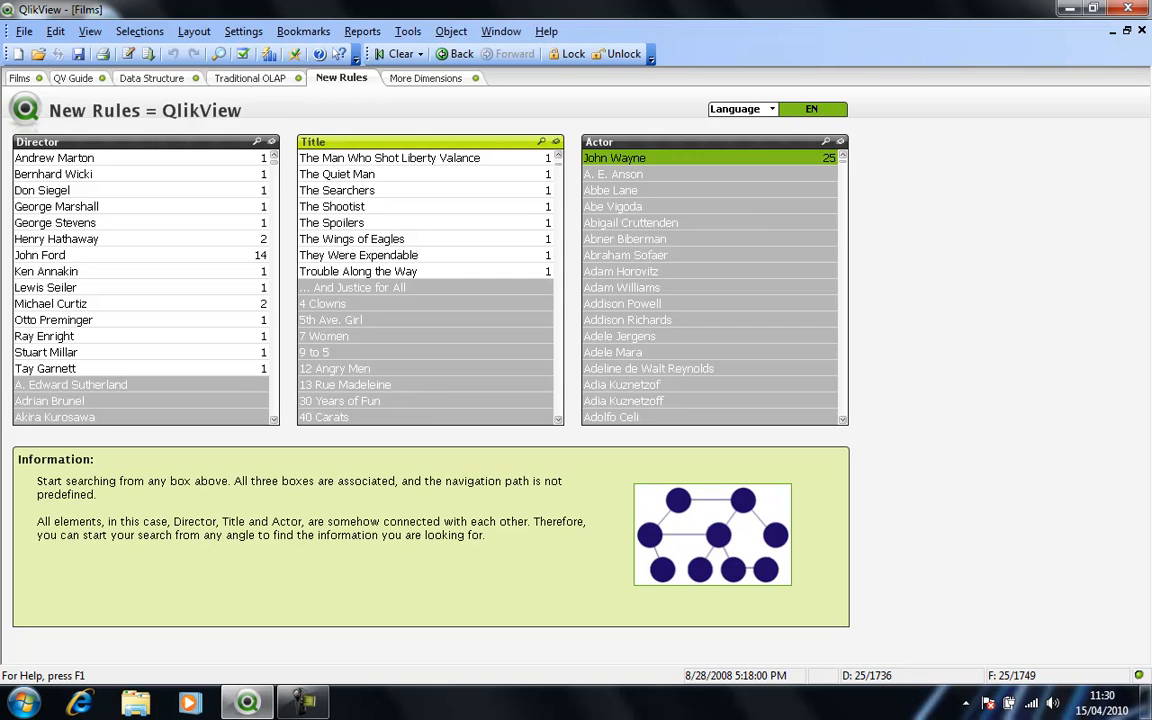
{"action": "scroll", "coordinate": [430, 300], "scroll_direction": "up", "scroll_amount": 5}
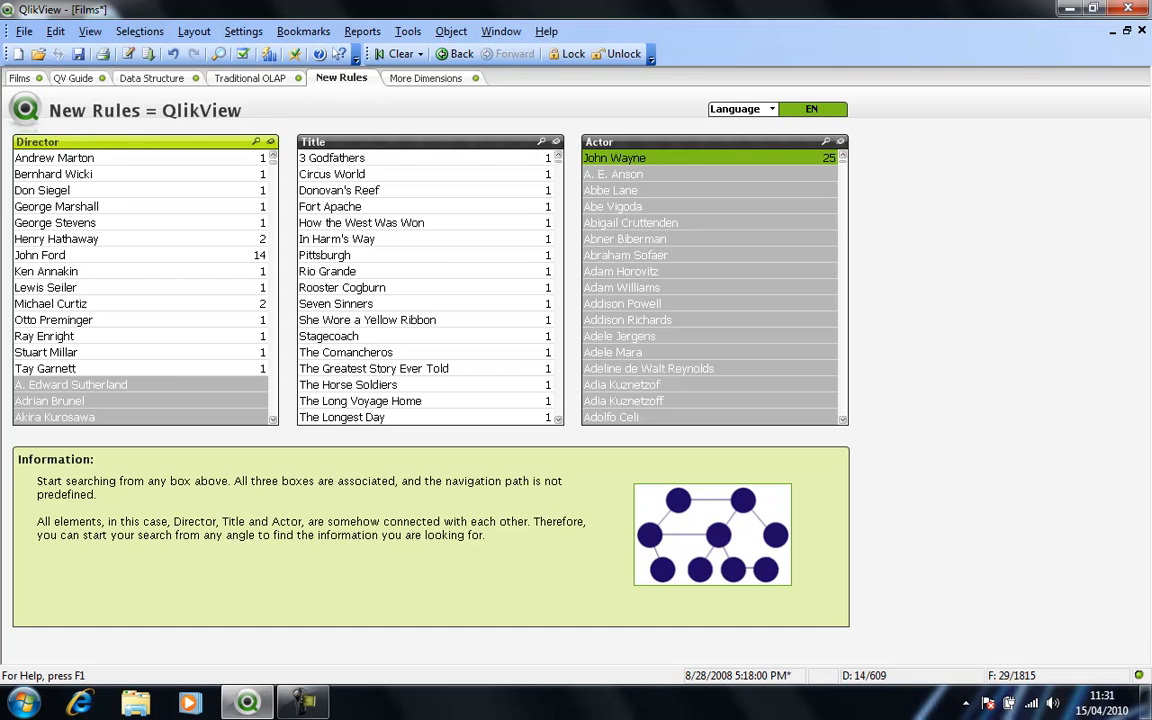
Step: Add director John Ford, narrowing to the 14 films he made with John Wayne
{"action": "left_click", "coordinate": [40, 255]}
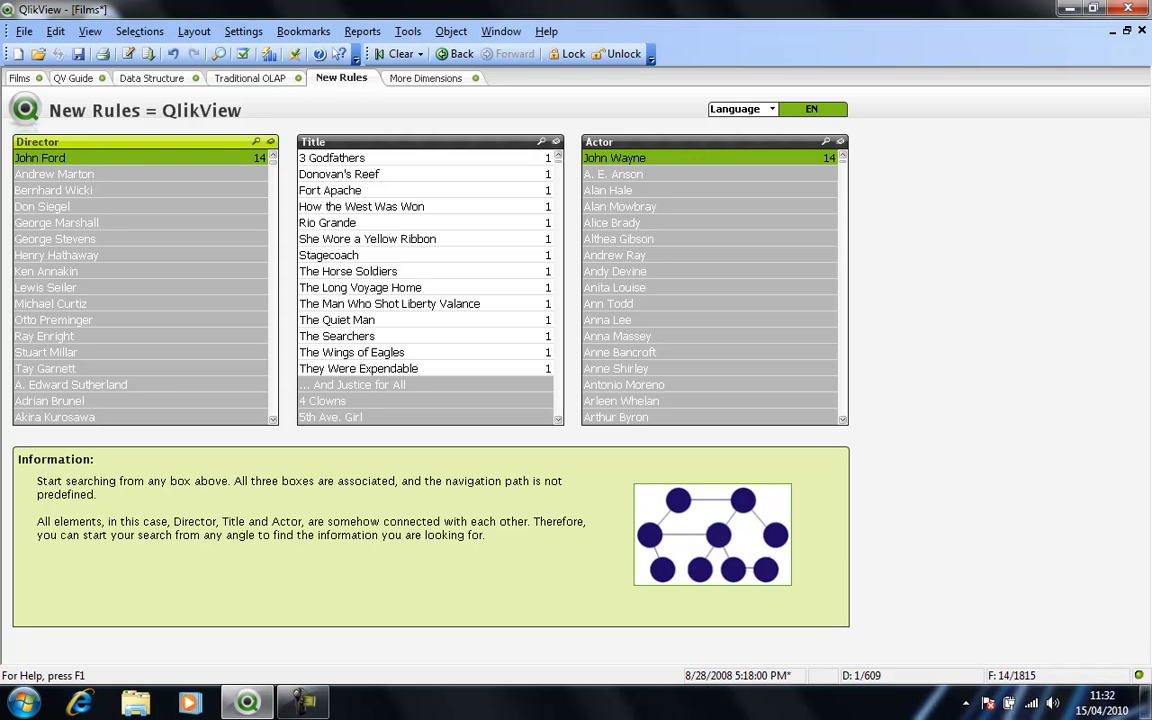
Step: Clear selections, go to the Traditional OLAP sheet and select director Alan Alda
{"action": "left_click", "coordinate": [400, 53]}
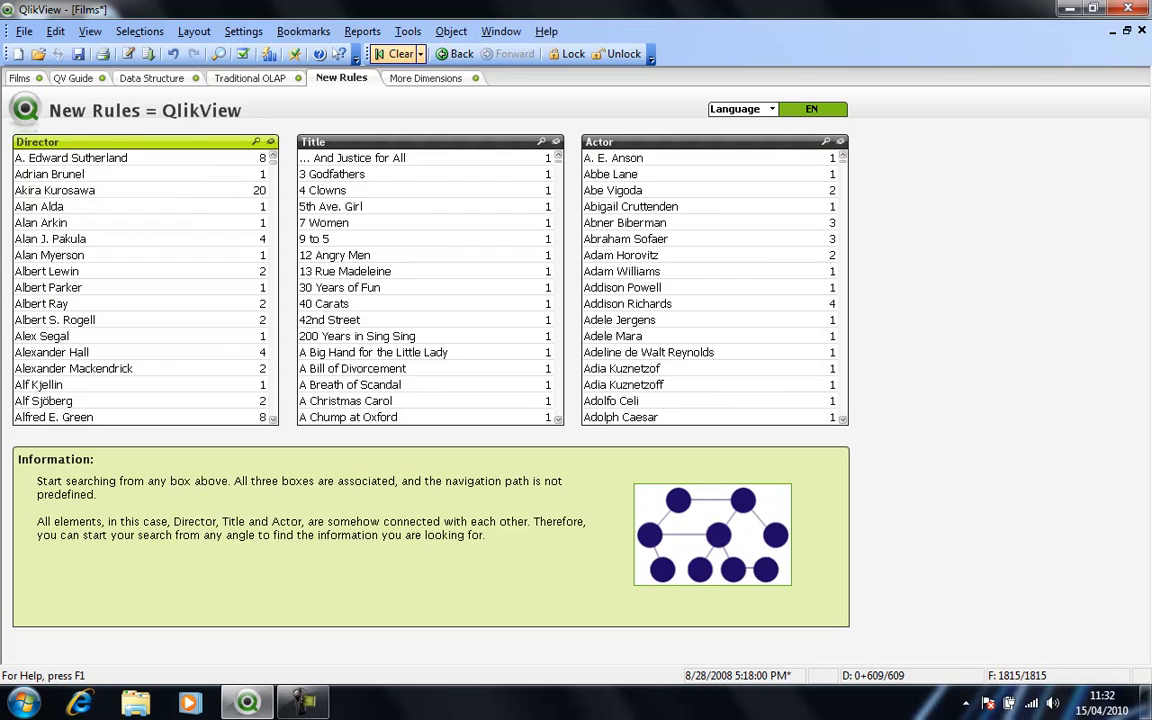
{"action": "left_click", "coordinate": [250, 78]}
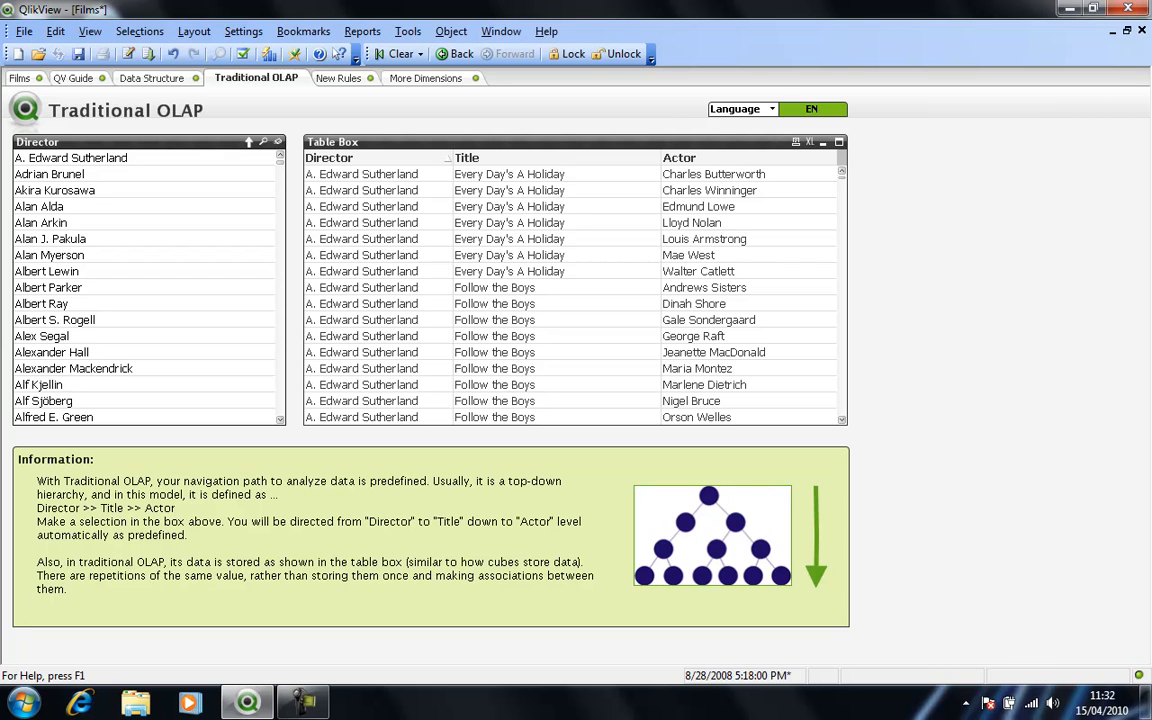
{"action": "left_click", "coordinate": [40, 206]}
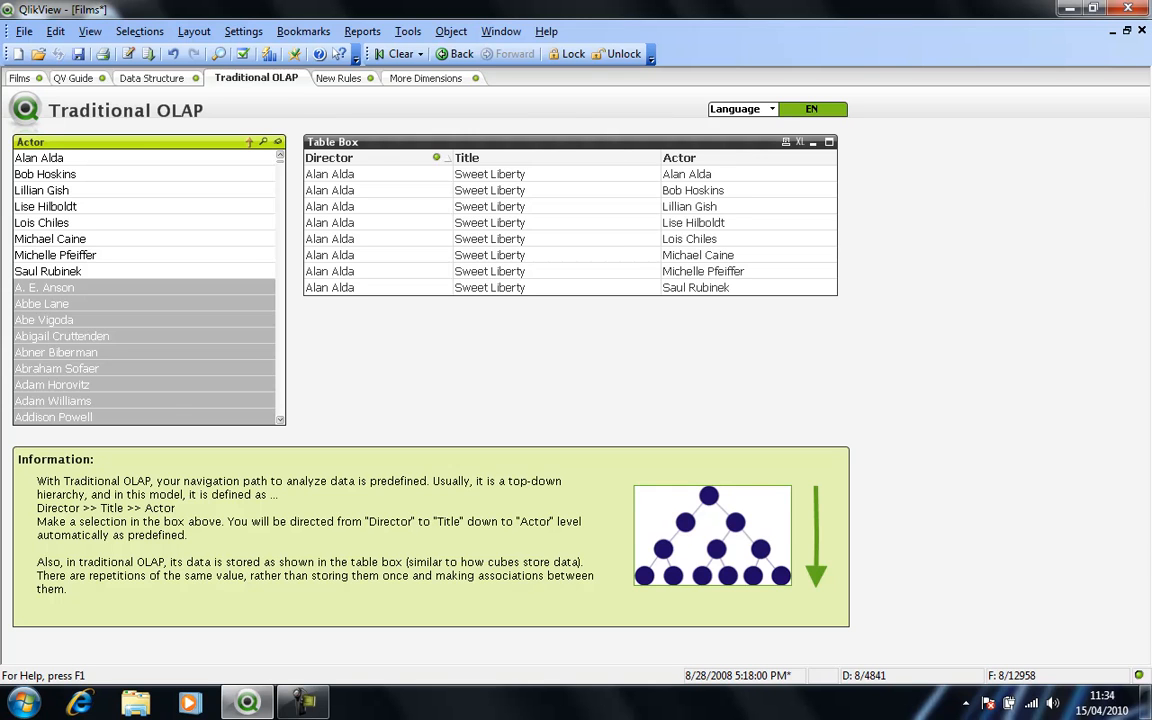
Step: Return to the New Rules sheet, where Alan Alda associates only Sweet Liberty and its actors
{"action": "left_click", "coordinate": [338, 78]}
{"action": "left_click", "coordinate": [40, 158]}
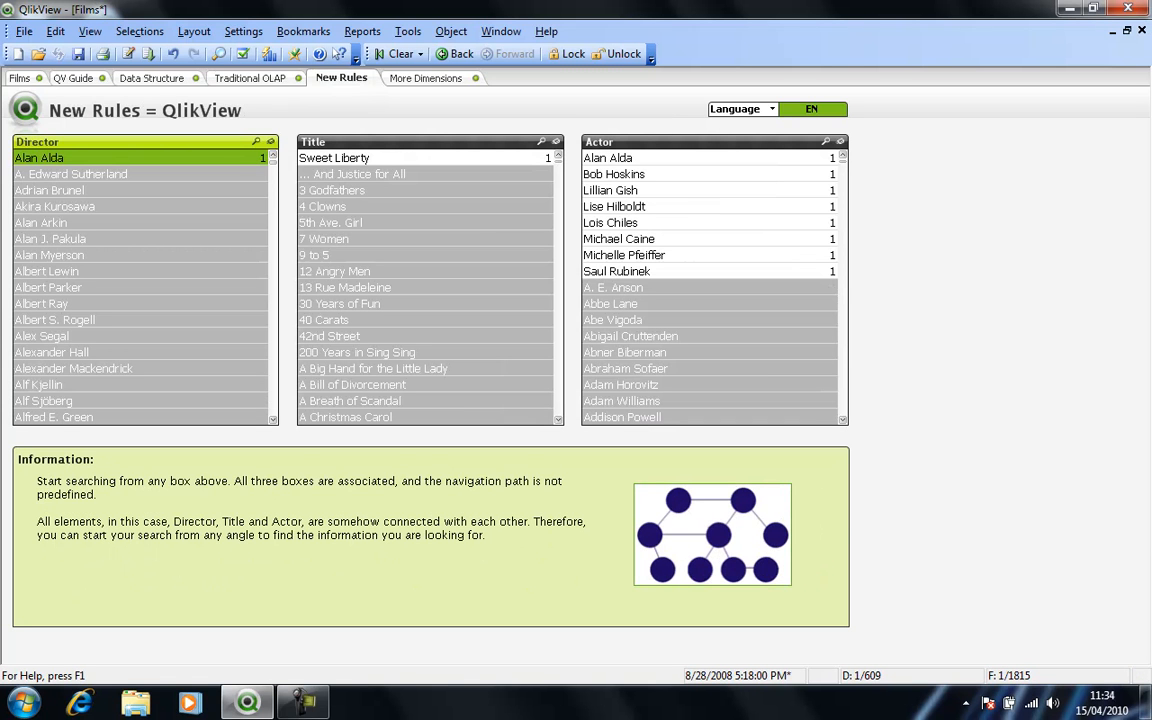